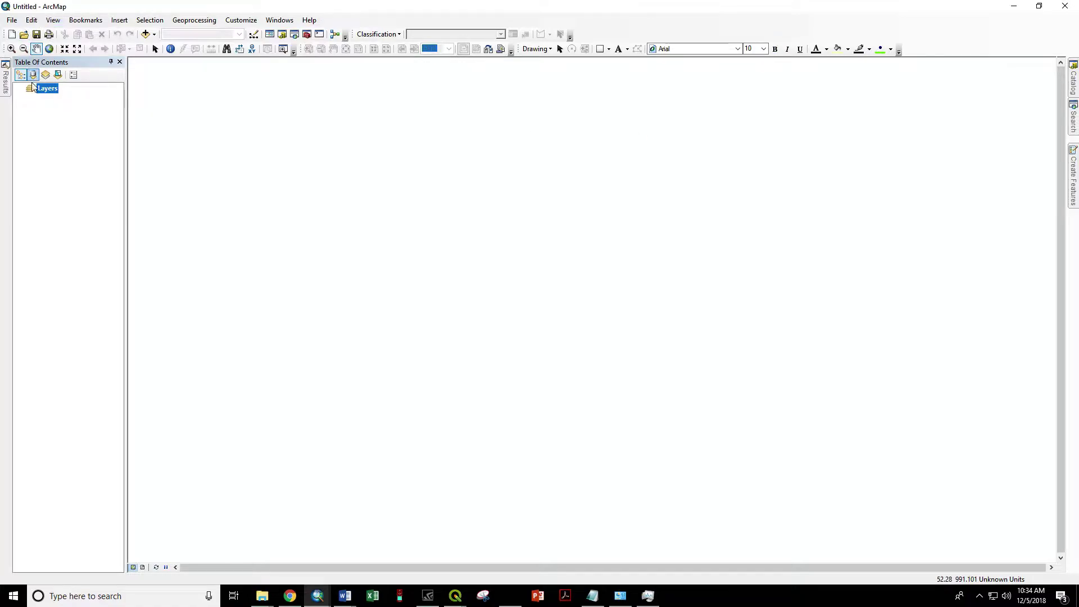
# Add the USA Topo Maps basemap from the Add Basemap gallery to the empty map.
pyautogui.click(11, 23)
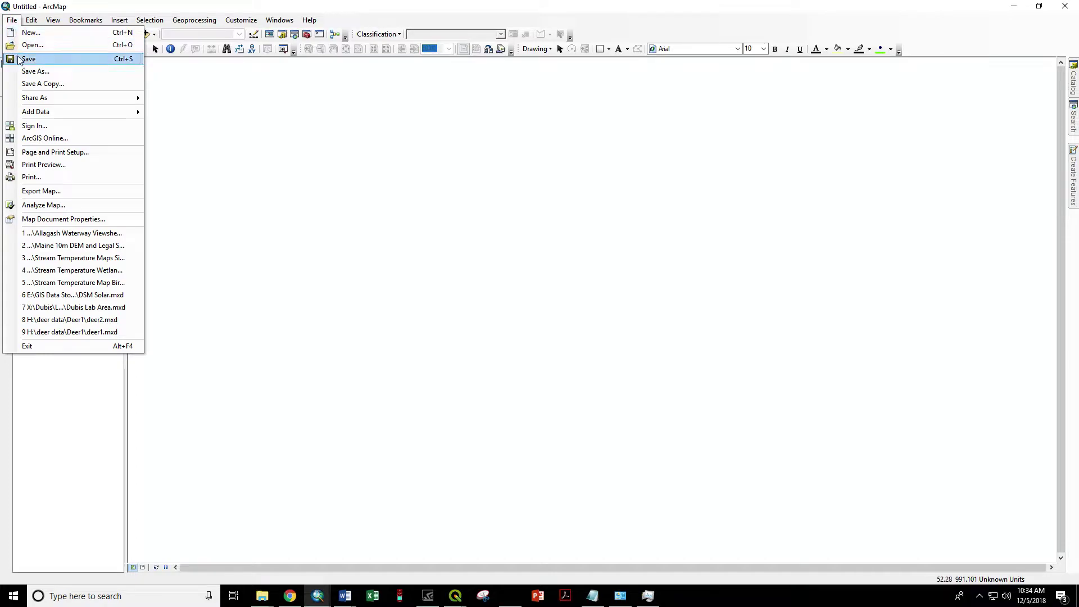
pyautogui.moveTo(41, 113)
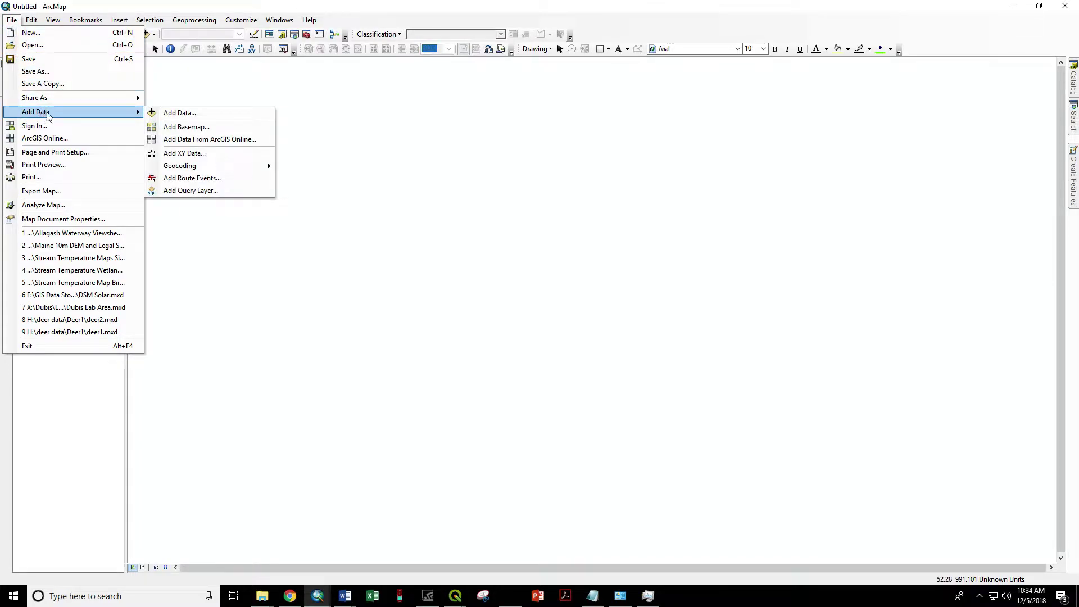
pyautogui.click(177, 127)
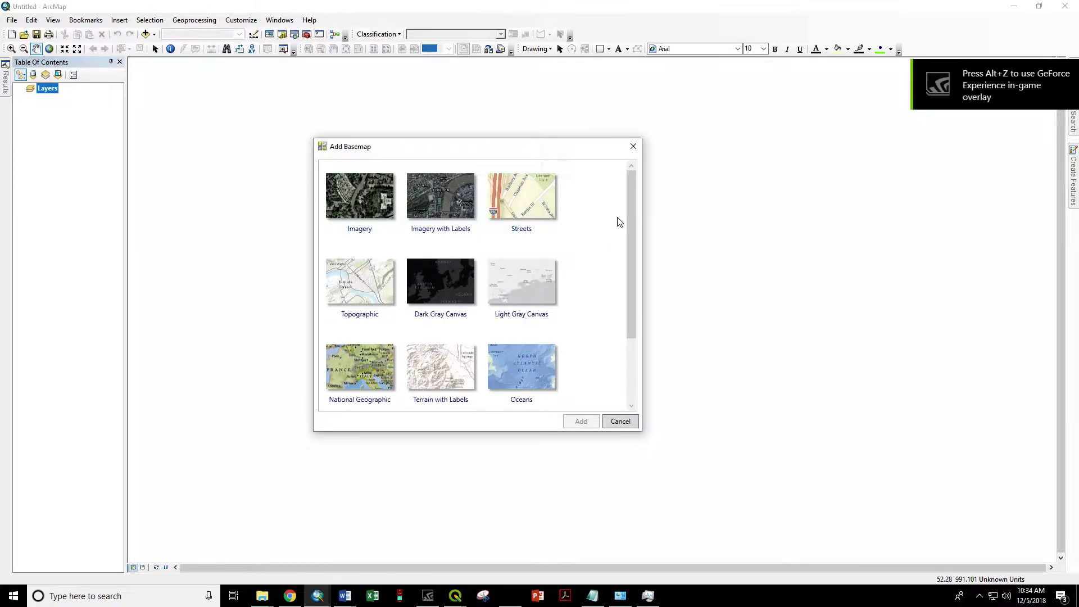
pyautogui.moveTo(631, 203); pyautogui.dragTo(625, 307)
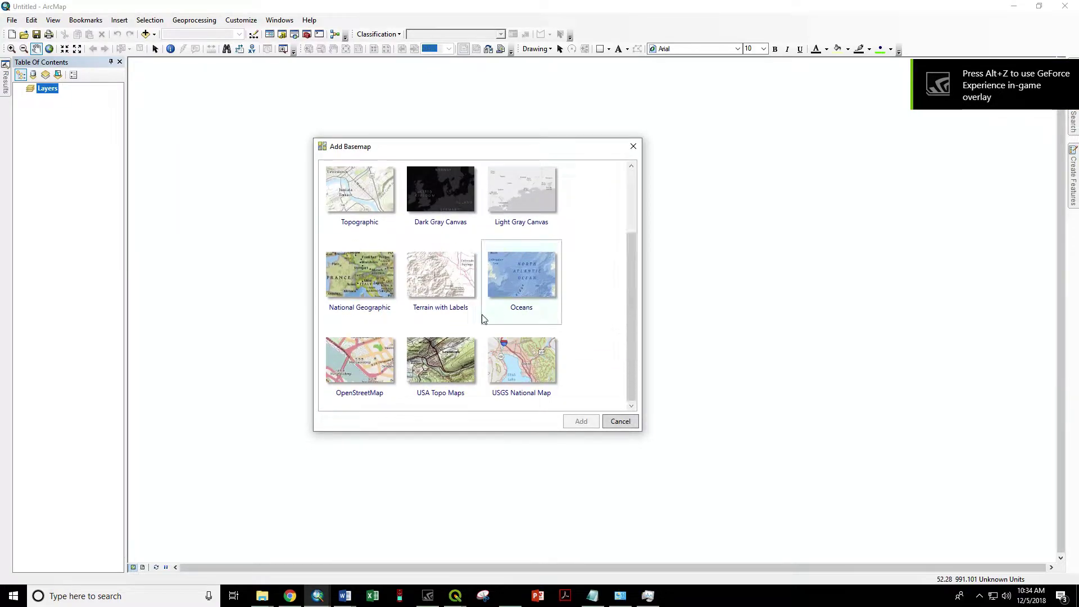
pyautogui.click(432, 370)
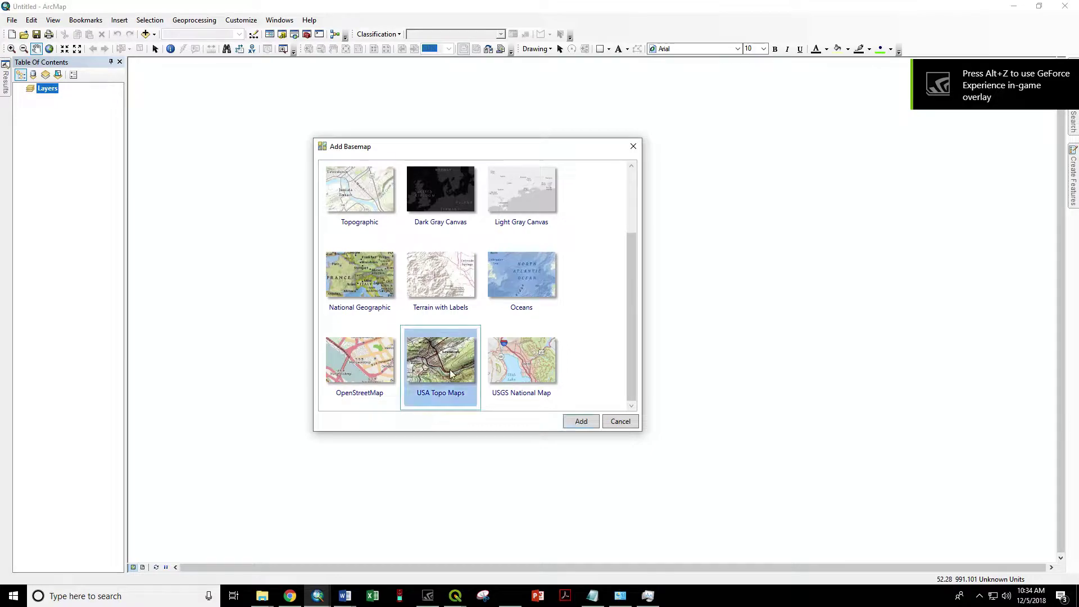
pyautogui.click(581, 420)
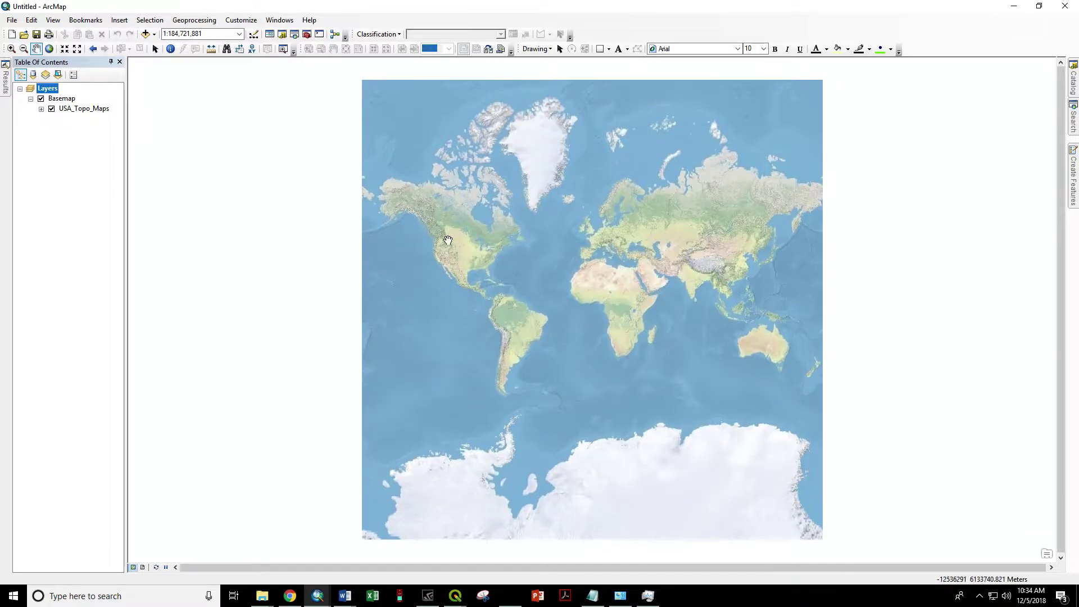
# Zoom in with successive boxes from the northeastern US down to Deboullie Pond in northern Maine.
pyautogui.click(10, 49)
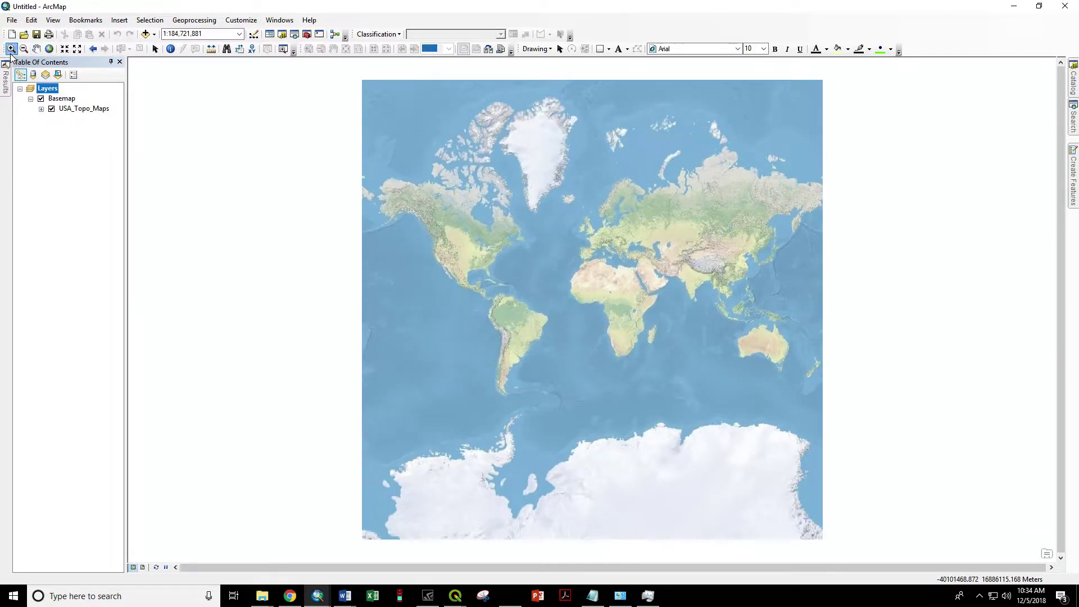
pyautogui.moveTo(502, 243); pyautogui.dragTo(527, 268)
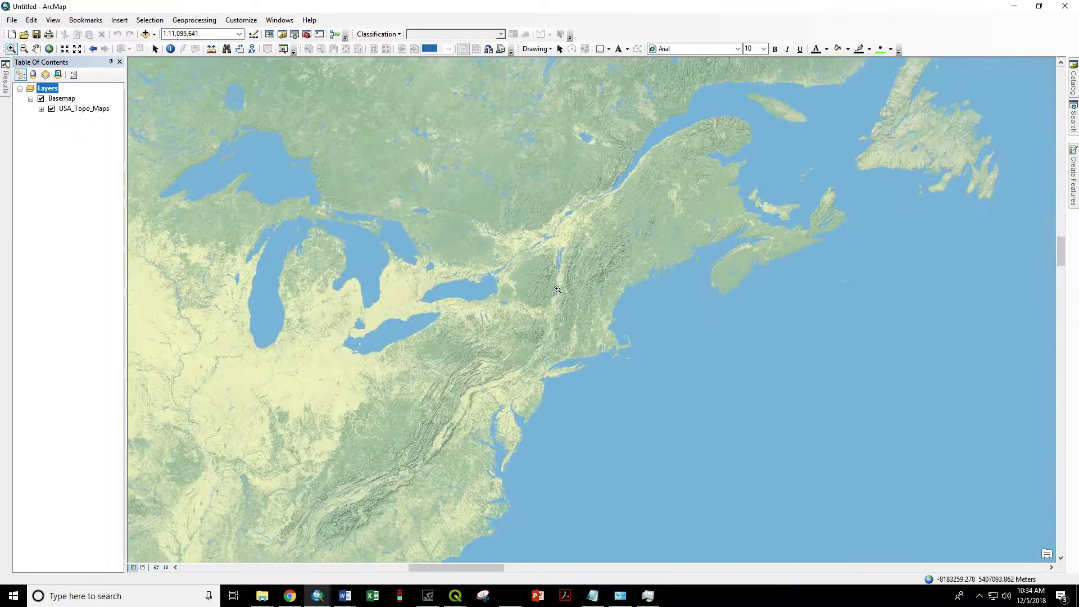
pyautogui.moveTo(610, 152); pyautogui.dragTo(681, 245)
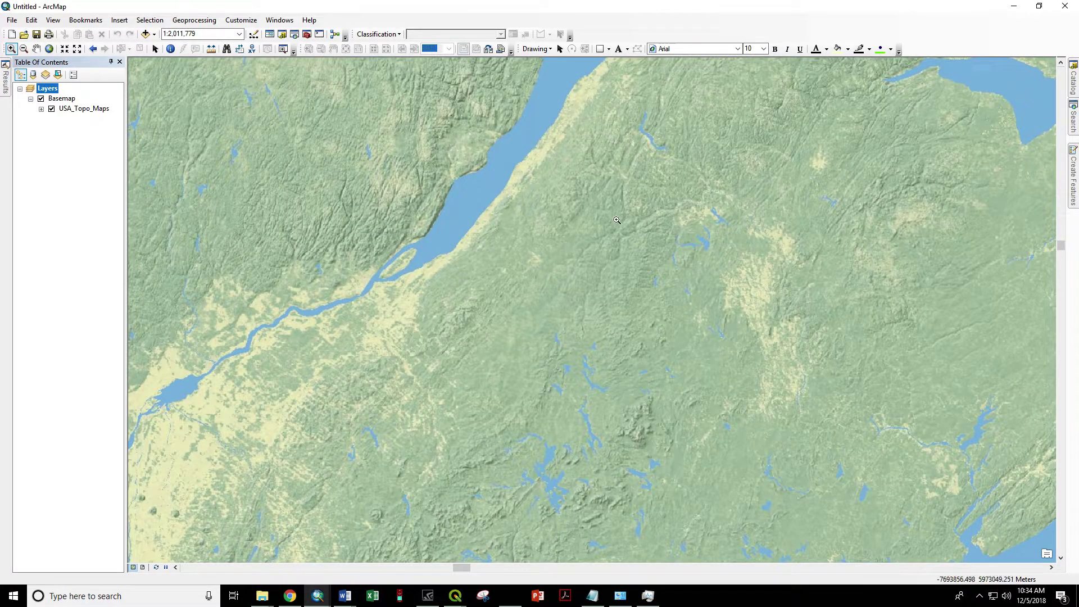
pyautogui.moveTo(616, 219); pyautogui.dragTo(667, 304)
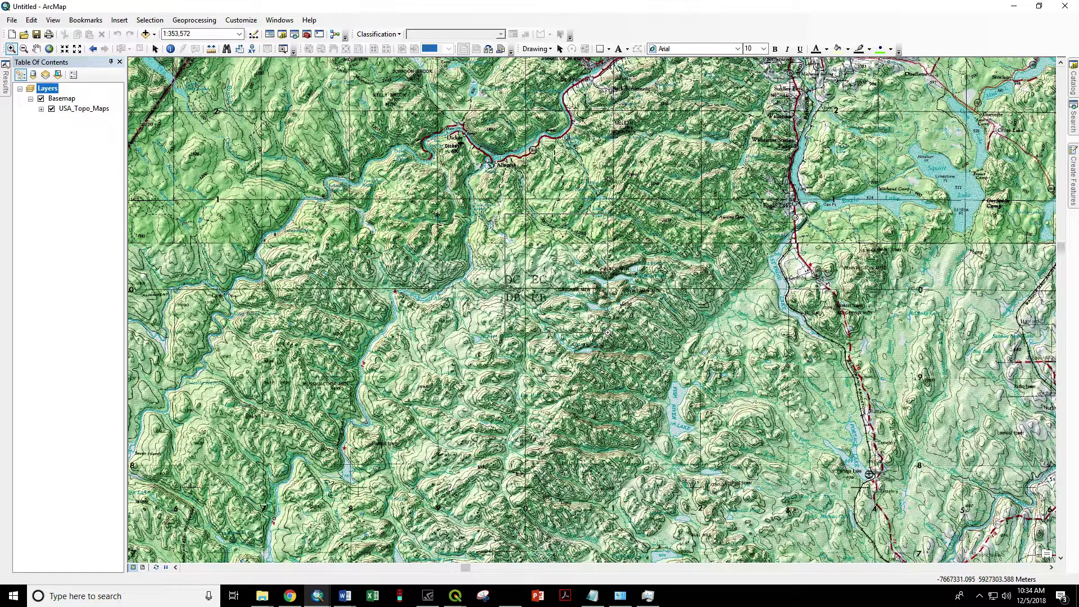
pyautogui.moveTo(505, 214); pyautogui.dragTo(642, 340)
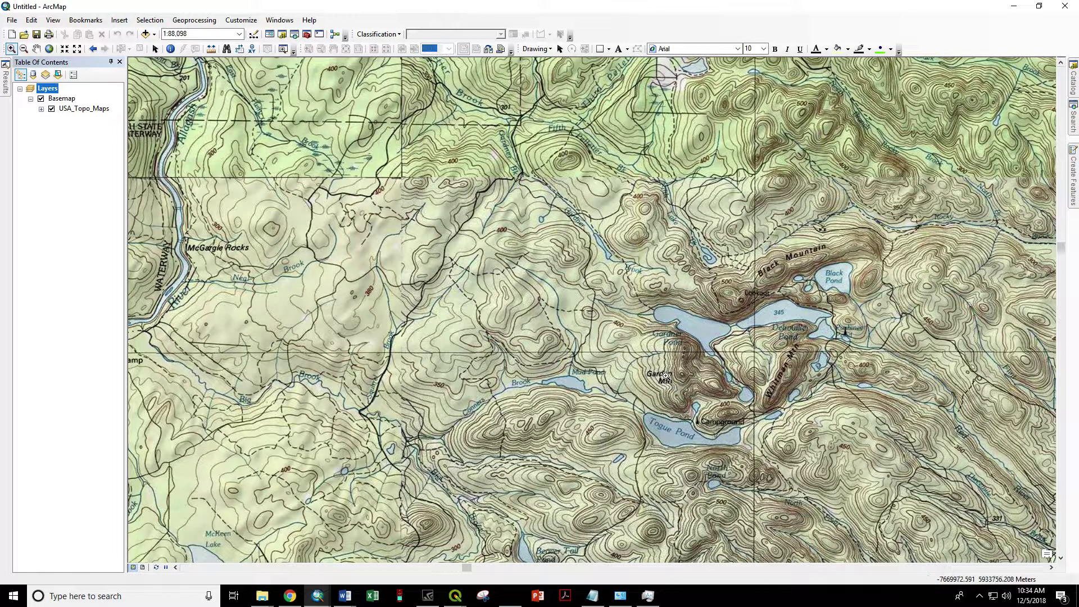
pyautogui.moveTo(690, 244); pyautogui.dragTo(873, 351)
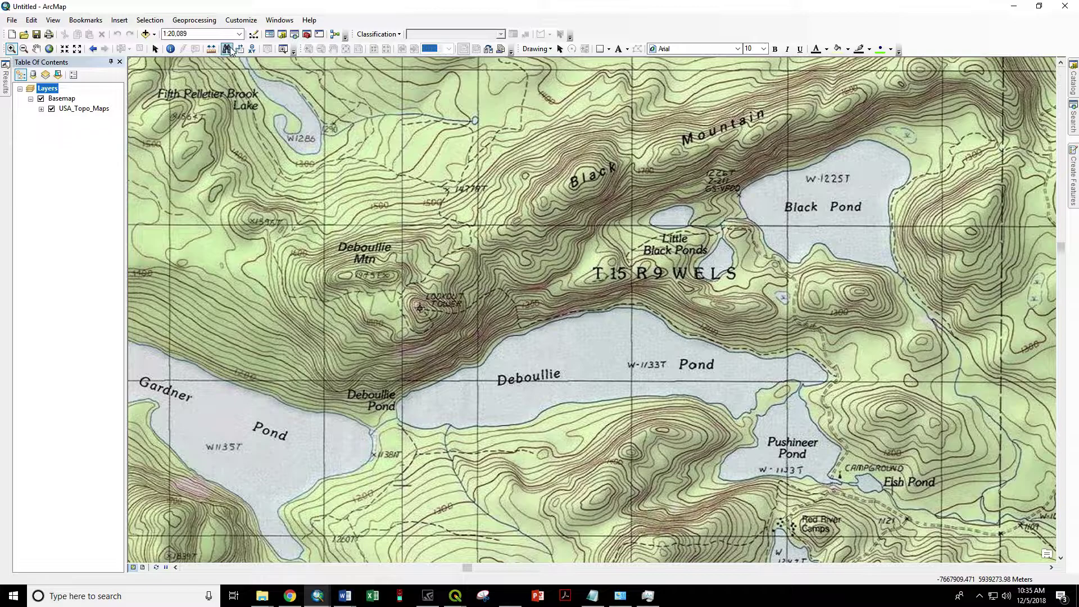
# Set the map scale to 1:24,000 and switch to Layout View.
pyautogui.click(216, 33)
pyautogui.write('24,')
pyautogui.write('000')
pyautogui.press('Return')
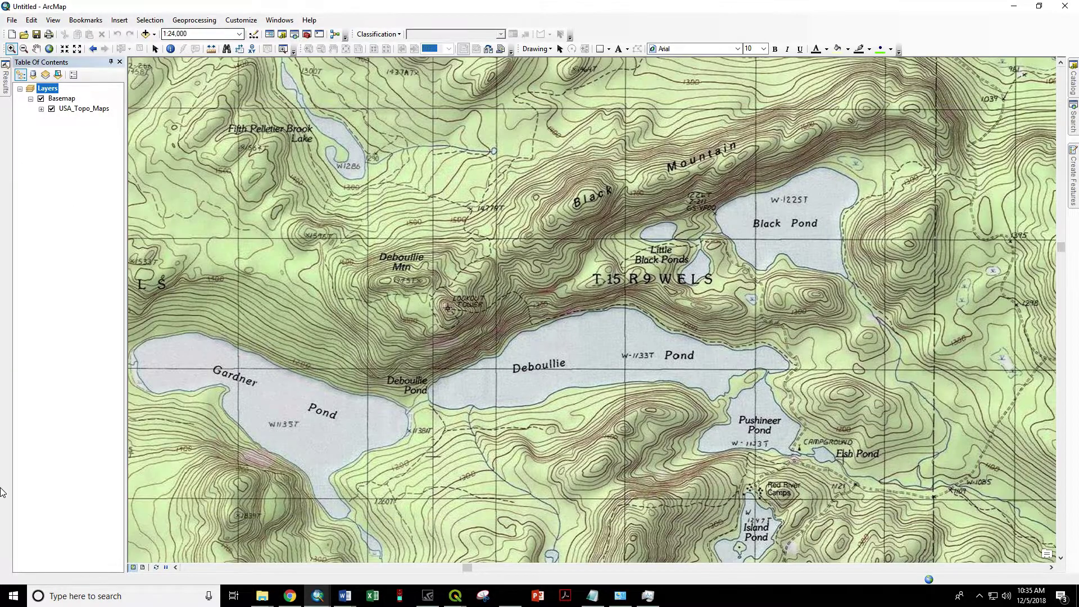
pyautogui.click(142, 567)
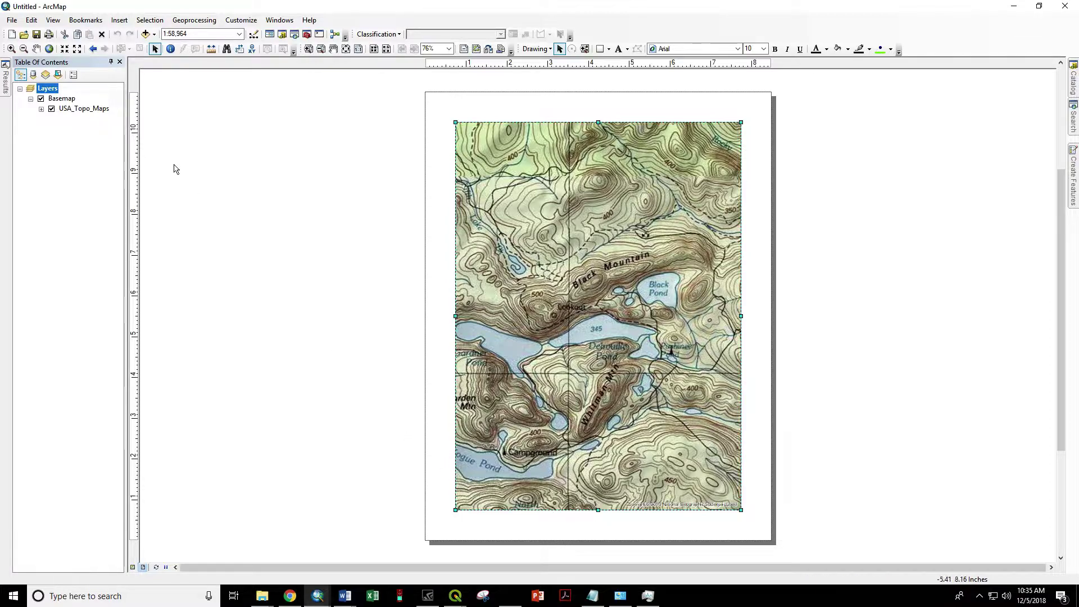
# Apply the Letter (ANSI A) Landscape layout template from North American (ANSI) Page Sizes.
pyautogui.click(492, 55)
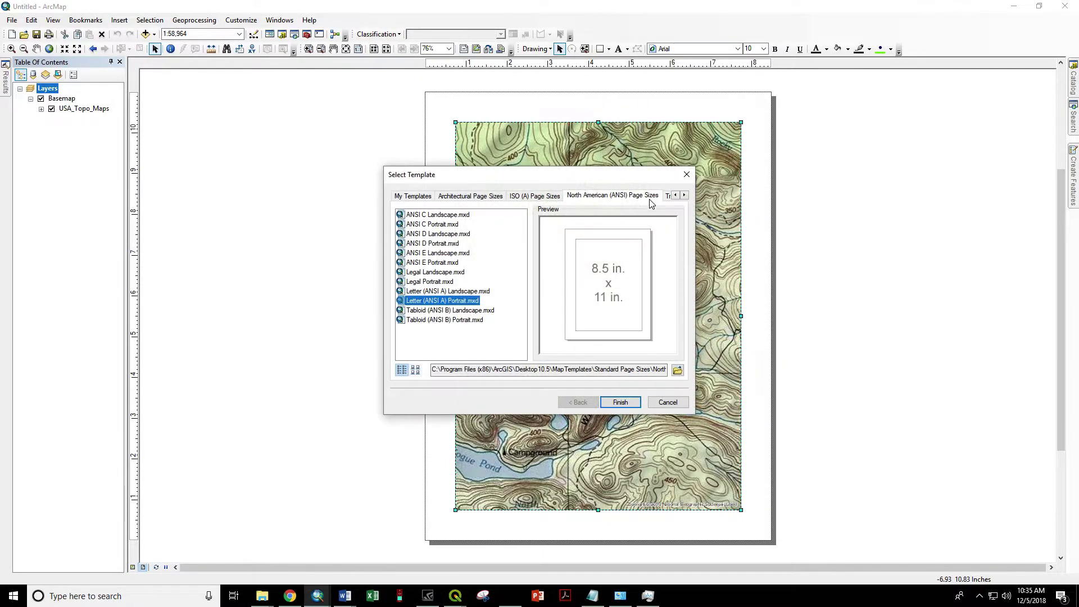
pyautogui.click(439, 291)
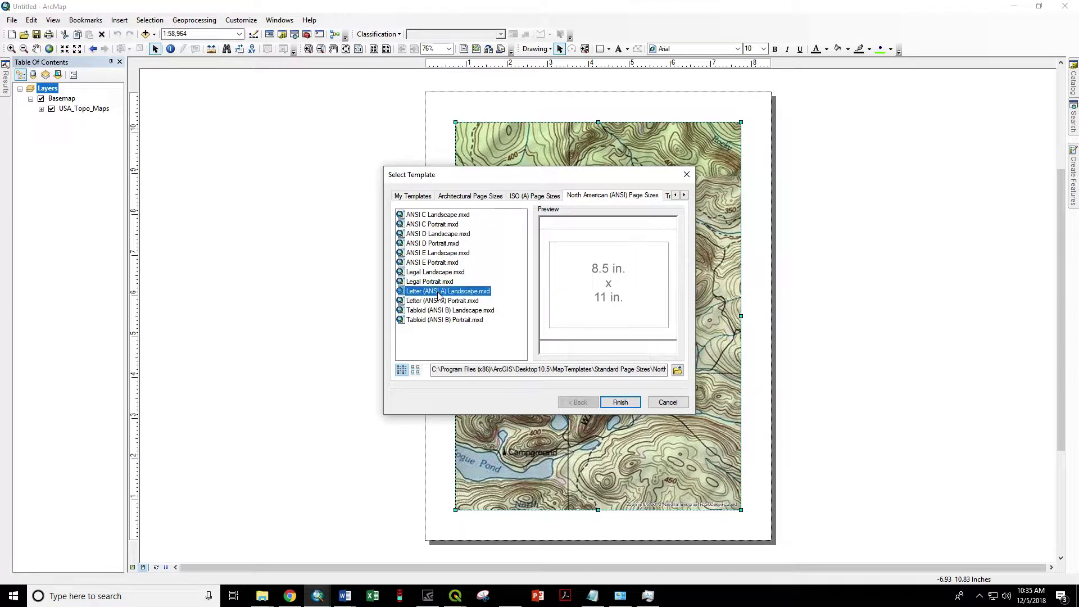
pyautogui.click(622, 403)
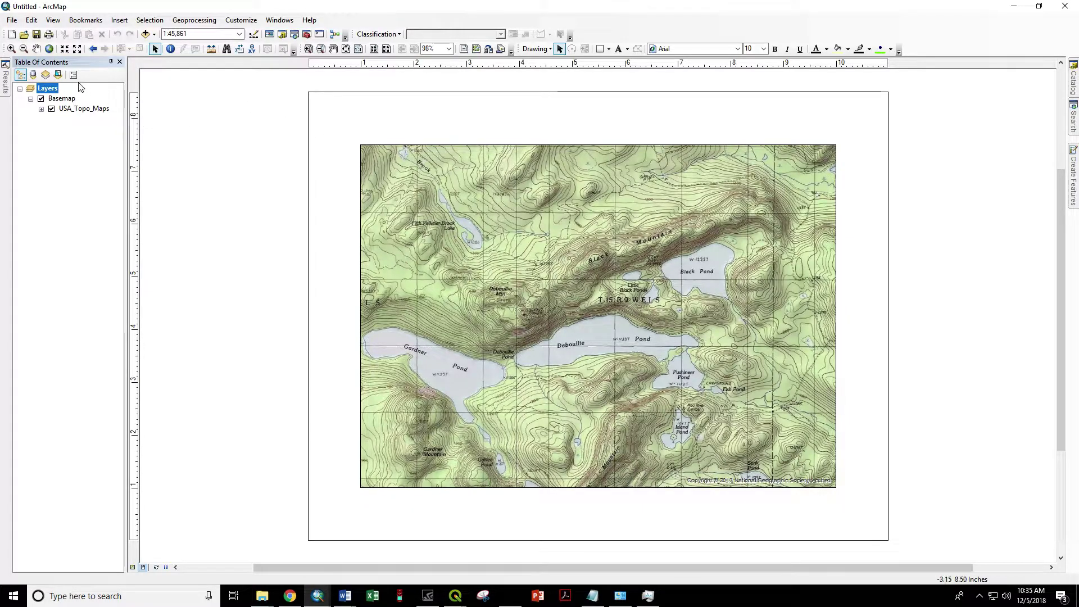
# In the Layers data frame properties, set position X 0, Y 0 and size 11 × 8.5 in.
pyautogui.rightClick(50, 91)
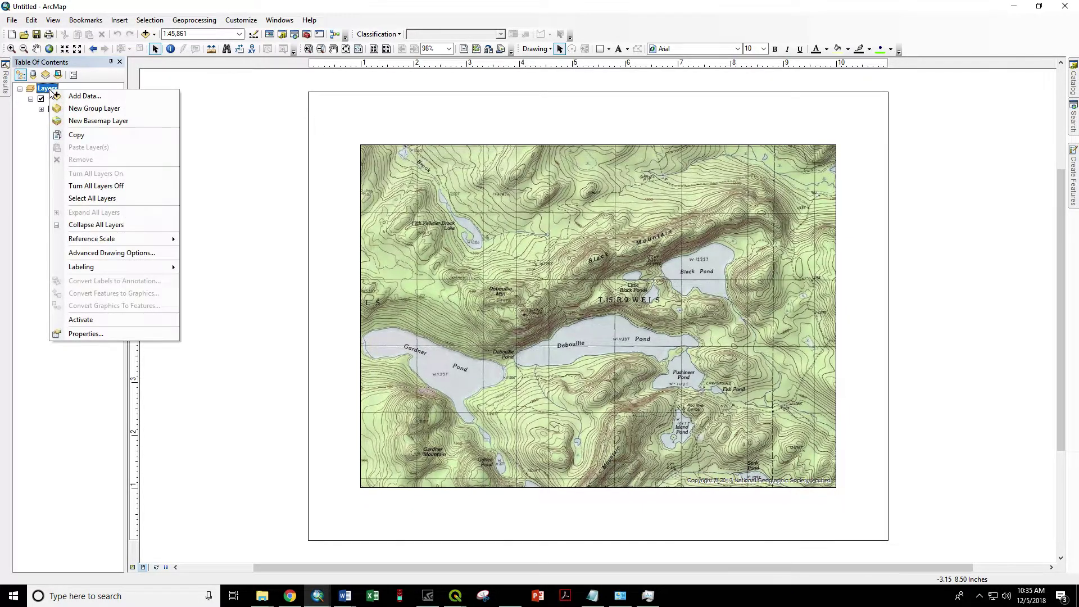
pyautogui.click(82, 334)
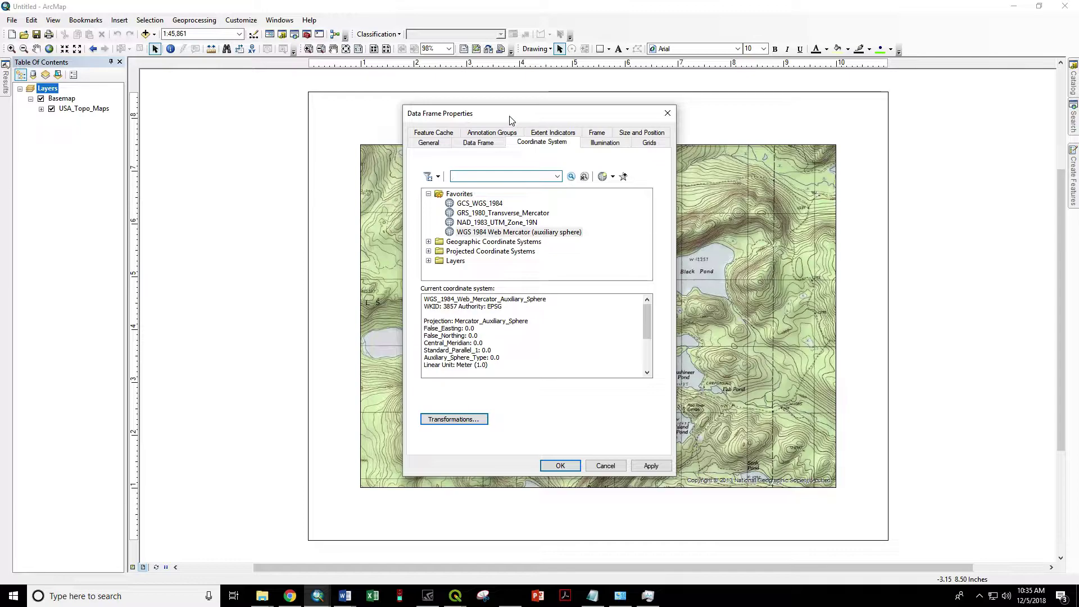
pyautogui.click(641, 135)
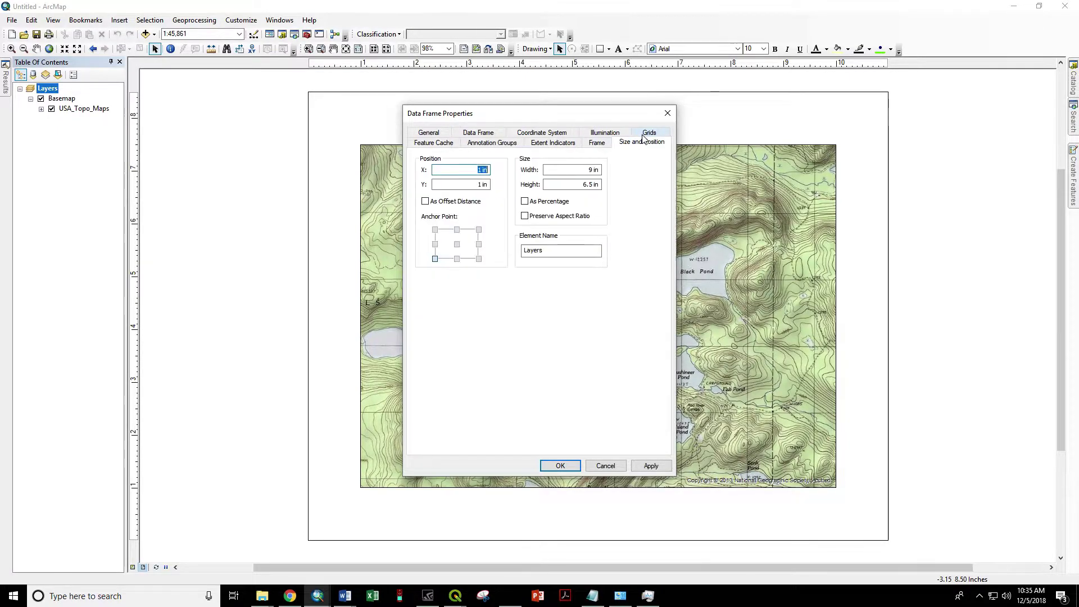
pyautogui.write('0')
pyautogui.press('Tab')
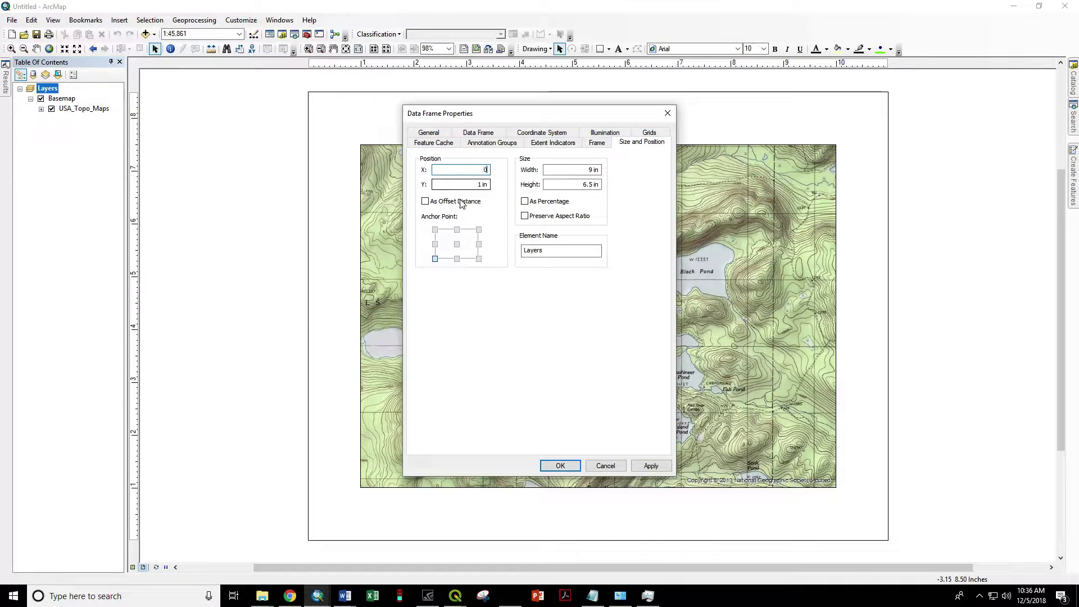
pyautogui.write('0')
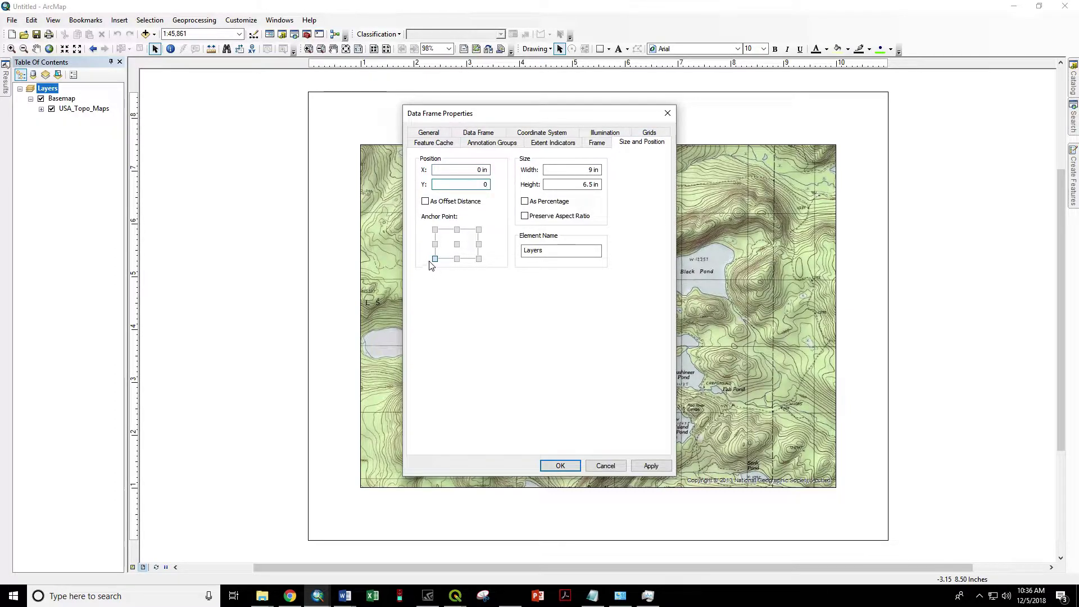
pyautogui.doubleClick(593, 168)
pyautogui.write('11')
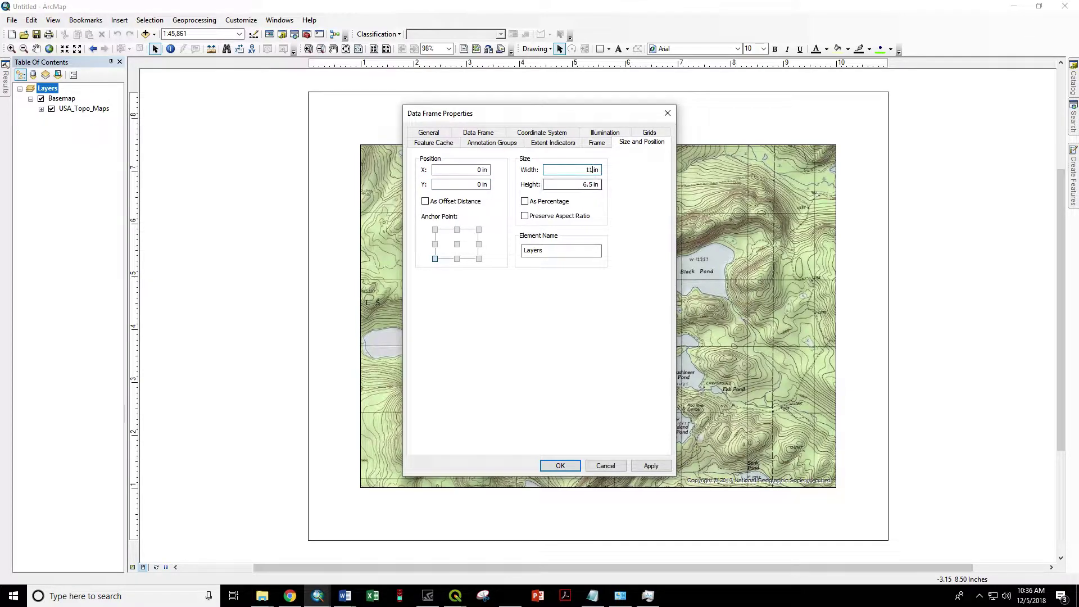
pyautogui.click(585, 184)
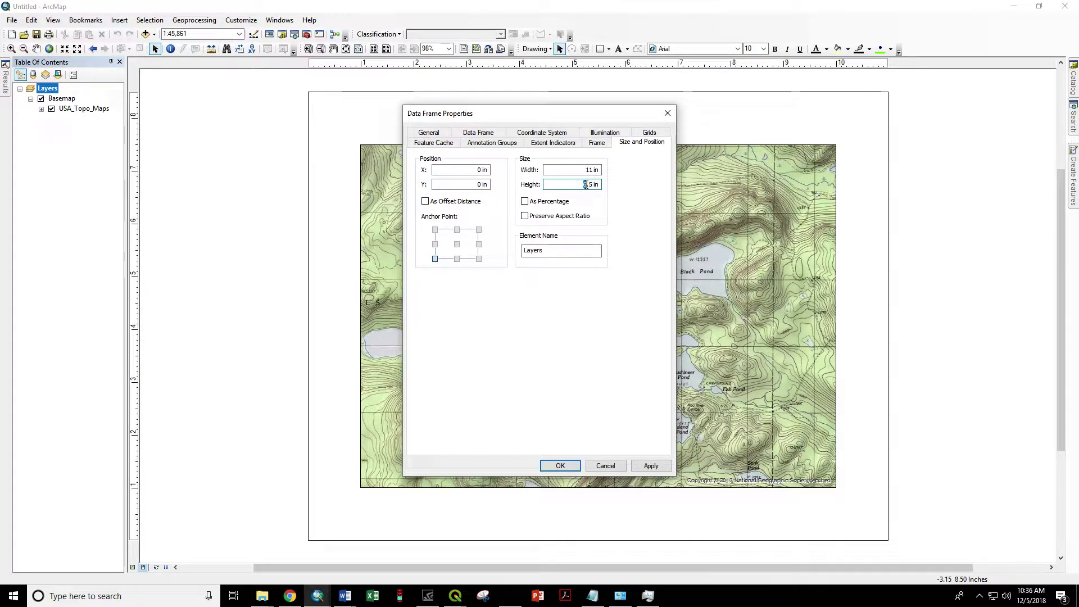
pyautogui.click(559, 466)
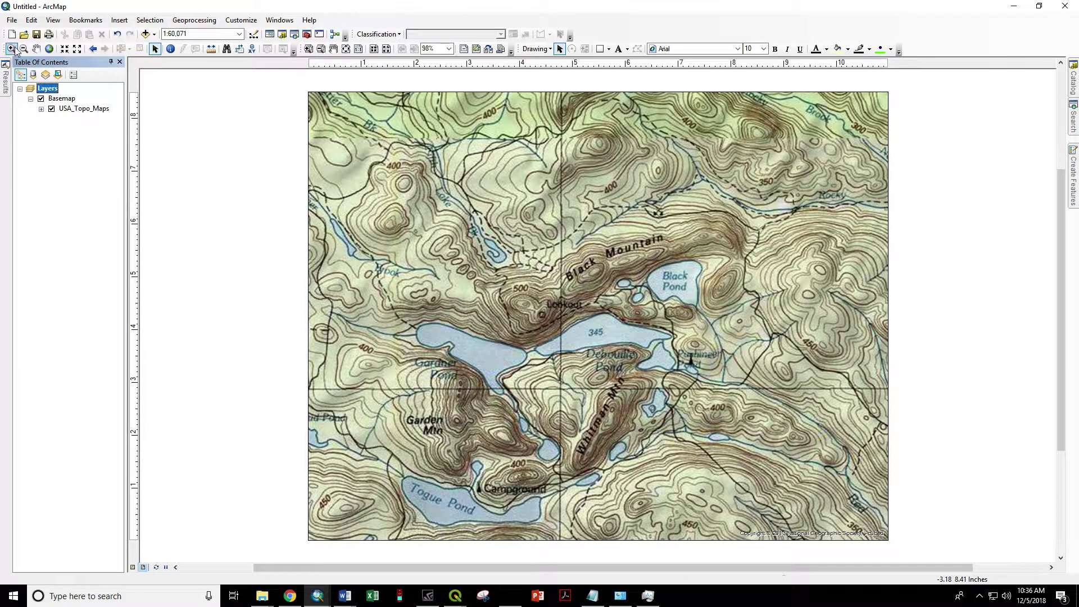
# Zoom to a box around the Deboullie, Gardner, Black and Togue ponds, then pan slightly upward.
pyautogui.click(14, 49)
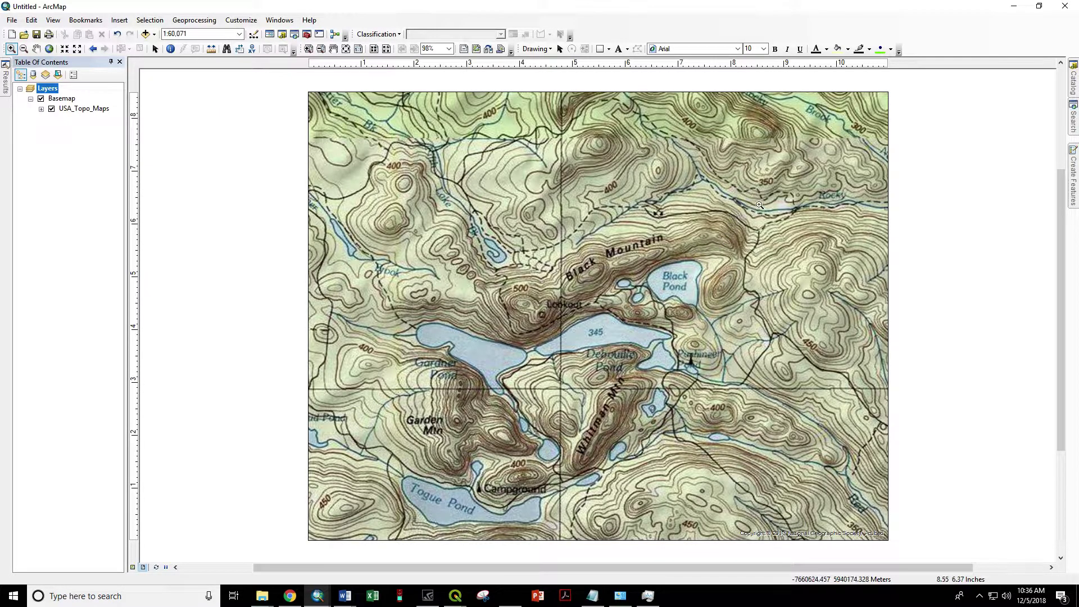
pyautogui.moveTo(759, 205); pyautogui.dragTo(365, 536)
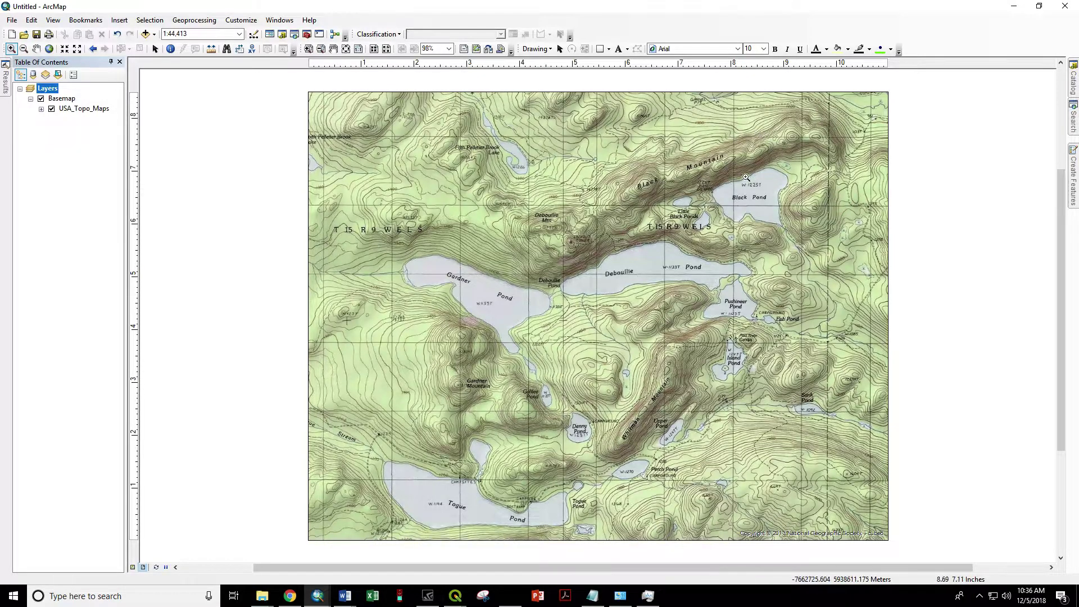
pyautogui.click(37, 49)
pyautogui.moveTo(611, 367); pyautogui.dragTo(611, 357)
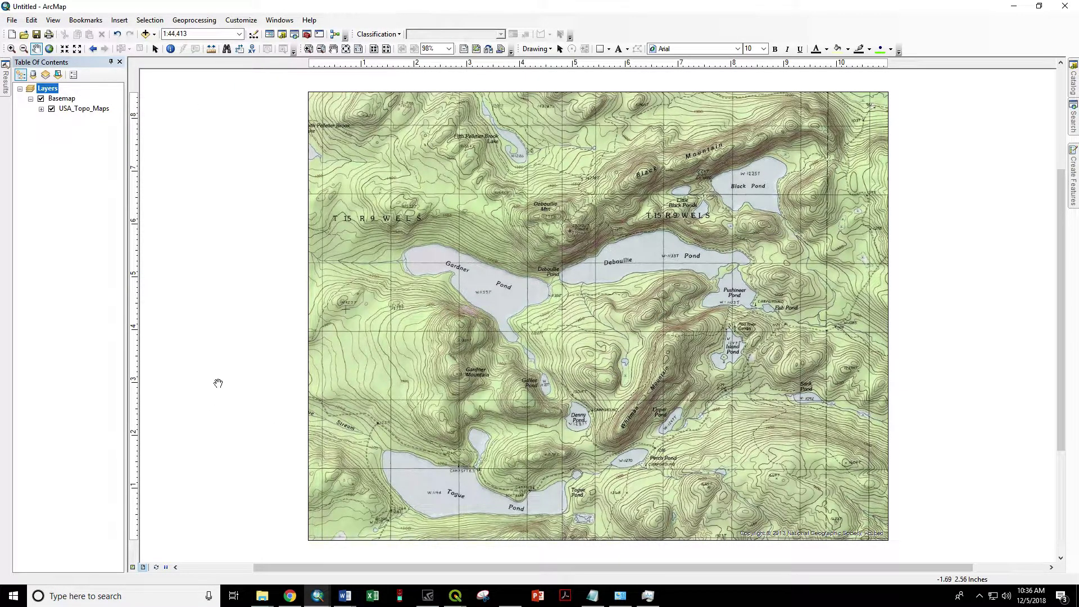
# Export the layout as a 200 dpi georeferenced PDF named 'Deboullie Ponds' on the desktop.
pyautogui.click(11, 22)
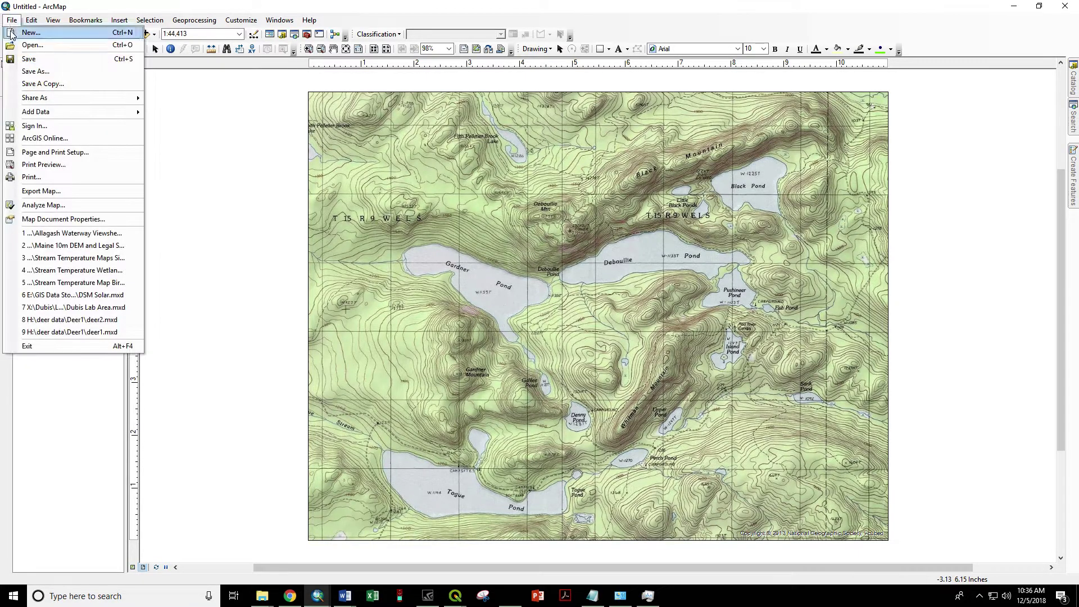
pyautogui.click(79, 191)
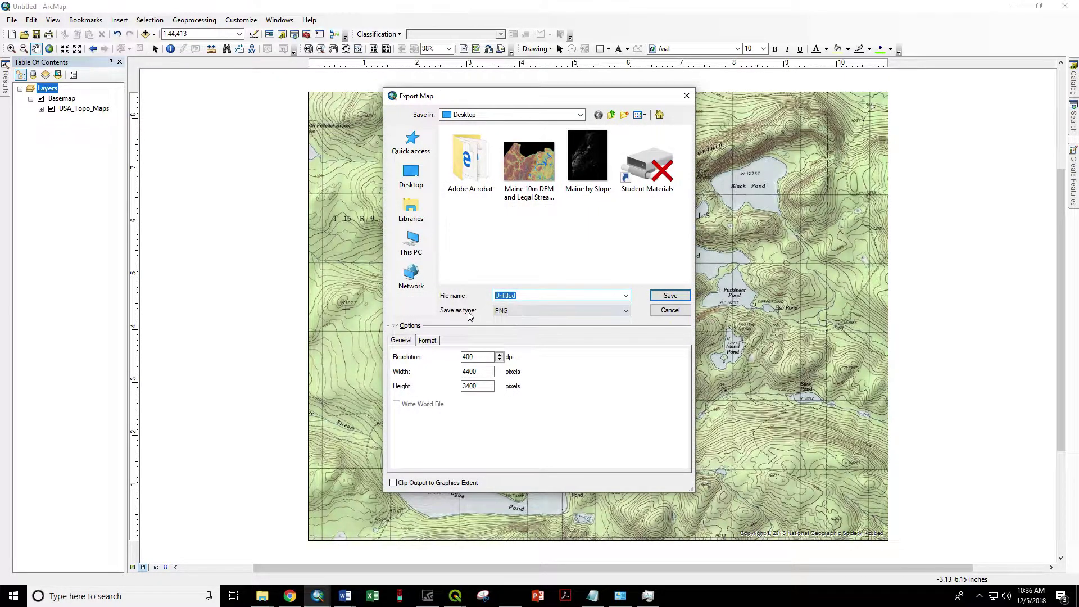
pyautogui.click(513, 311)
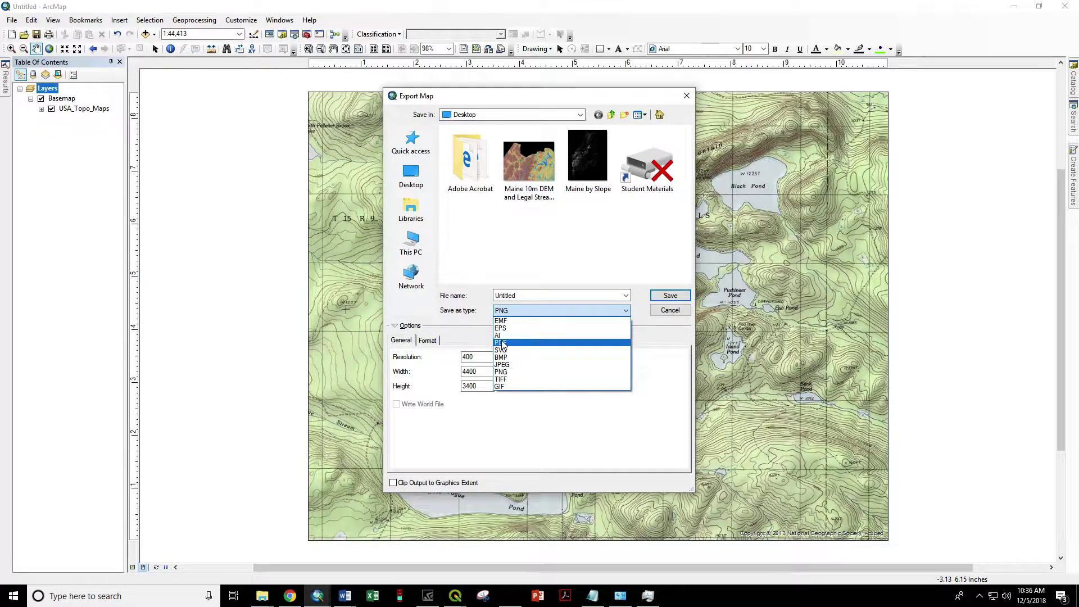
pyautogui.click(502, 343)
pyautogui.doubleClick(469, 357)
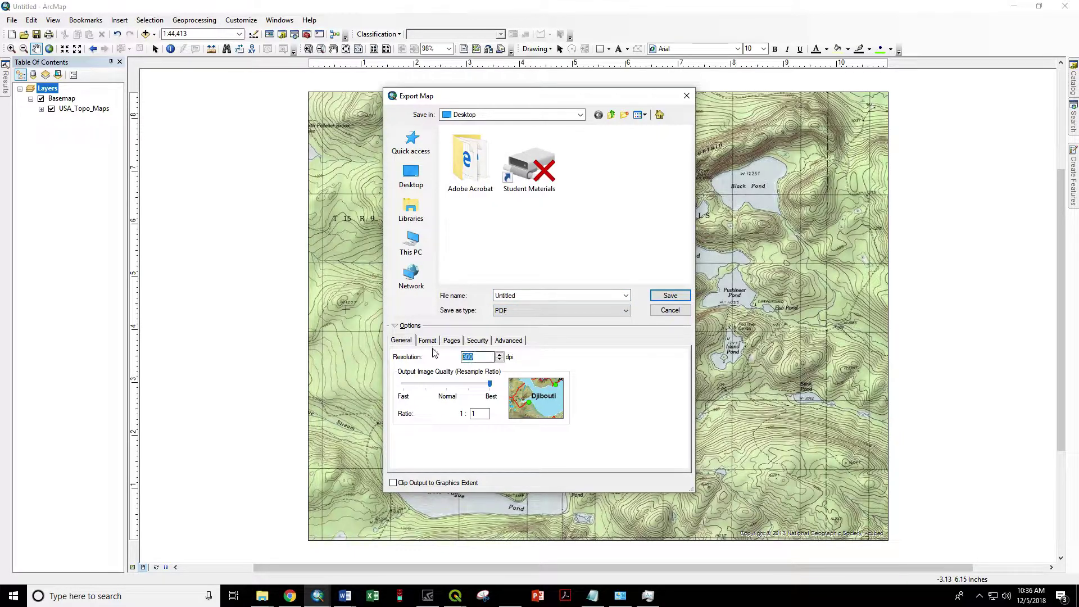
pyautogui.write('200')
pyautogui.click(510, 340)
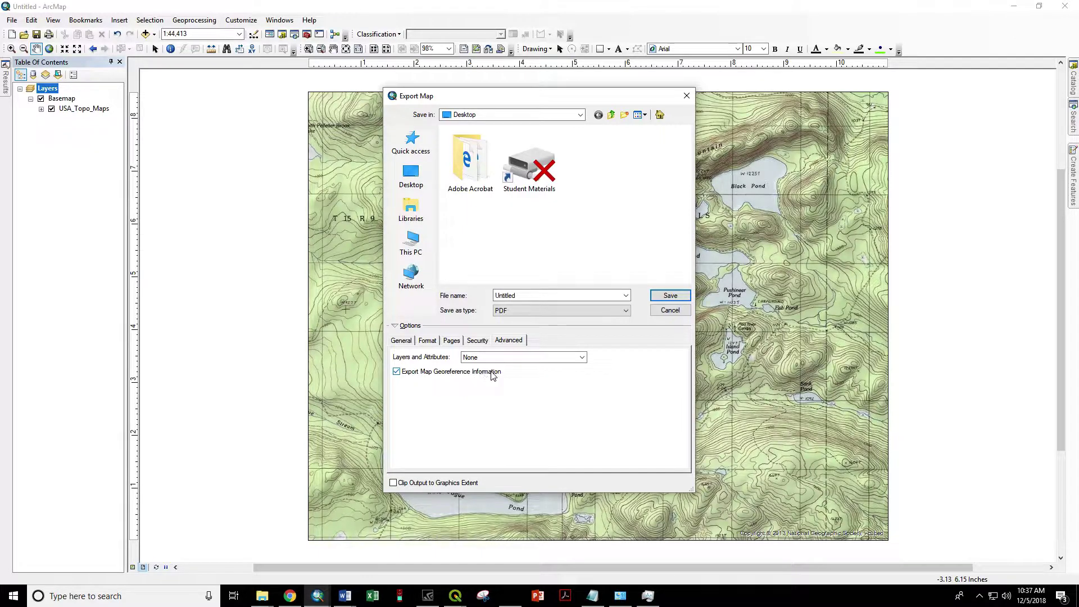
pyautogui.doubleClick(520, 296)
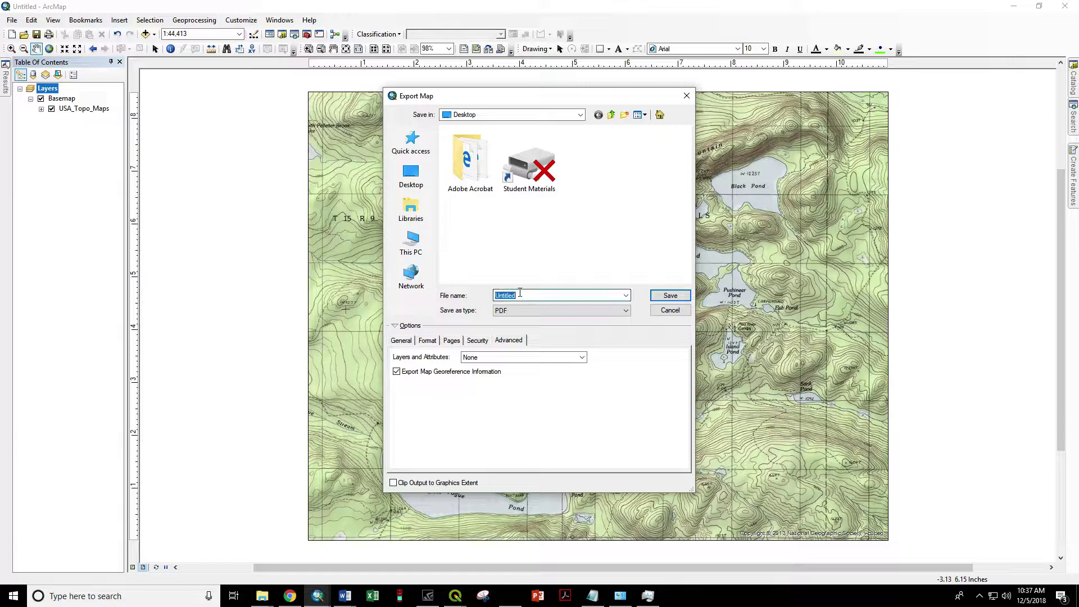
pyautogui.write('Deboul')
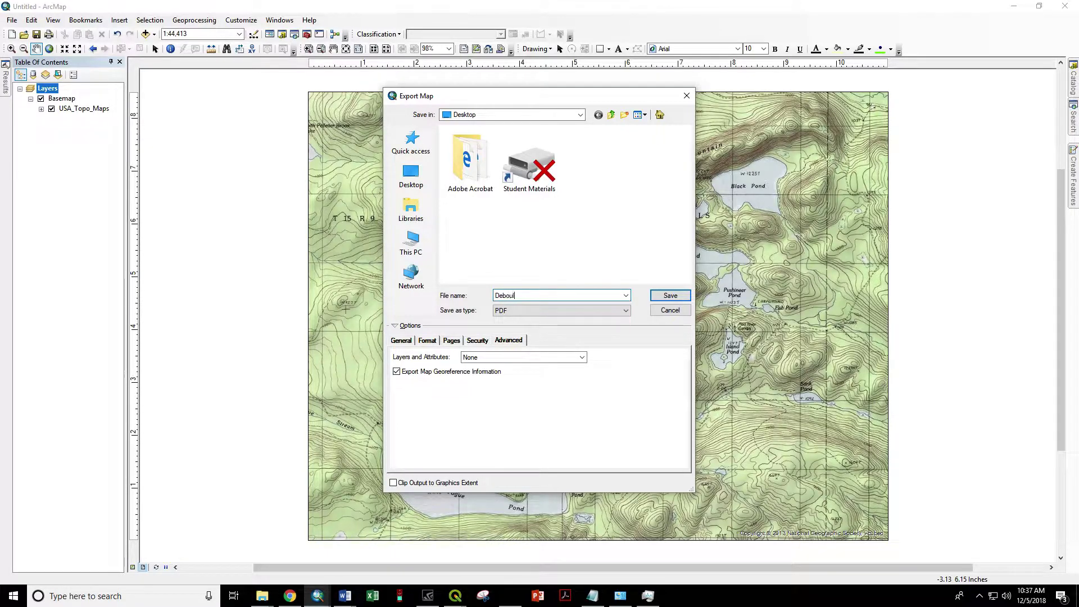
pyautogui.write('ie Ponds')
pyautogui.click(670, 295)
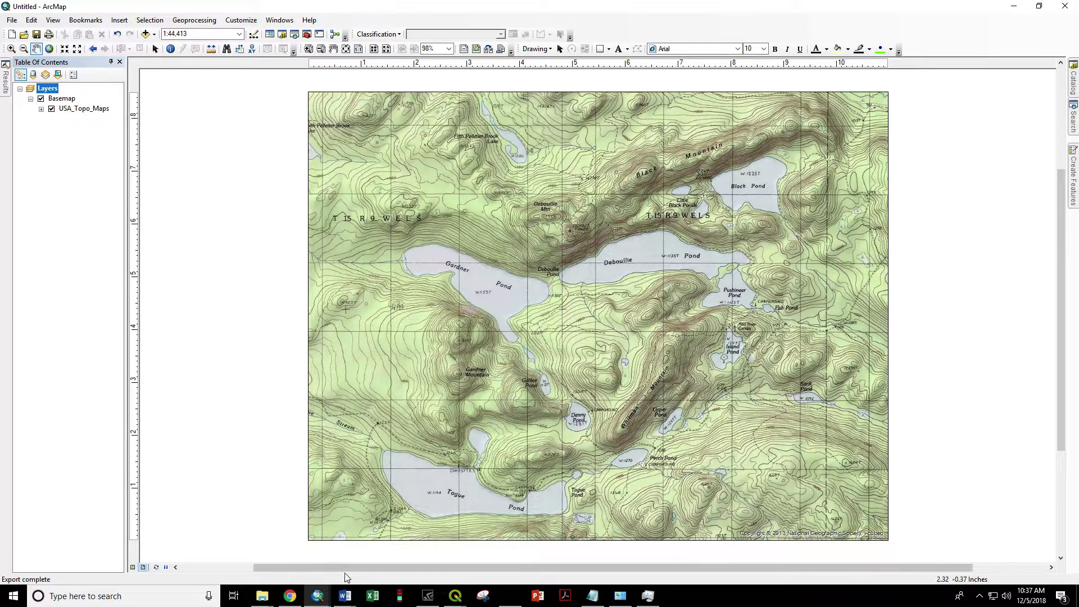
# Bring File Explorer to the front to find the exported Deboullie Ponds.pdf.
pyautogui.moveTo(262, 594)
pyautogui.click(301, 562)
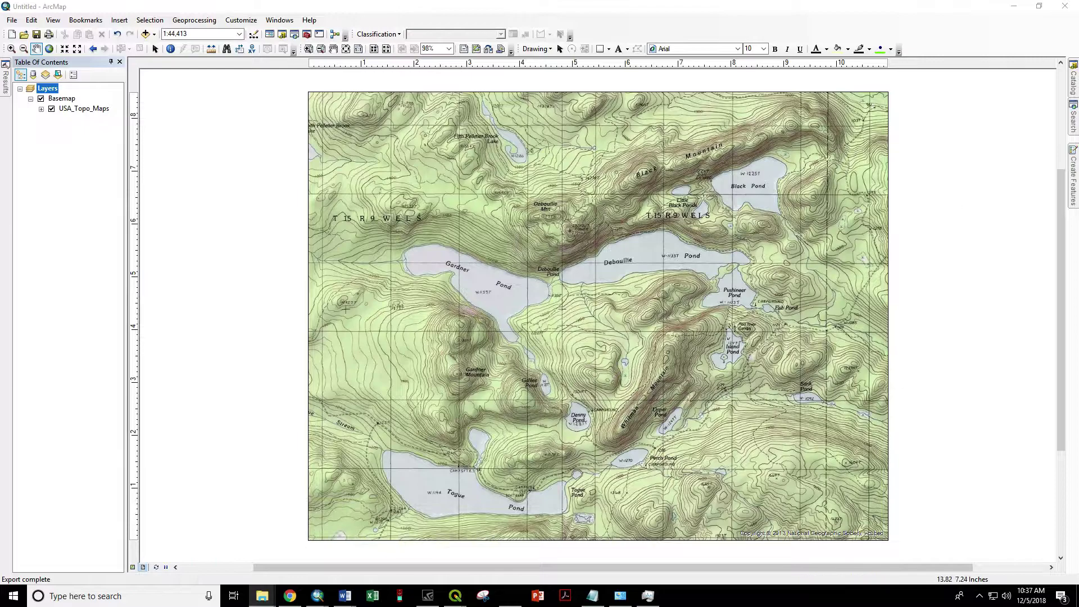